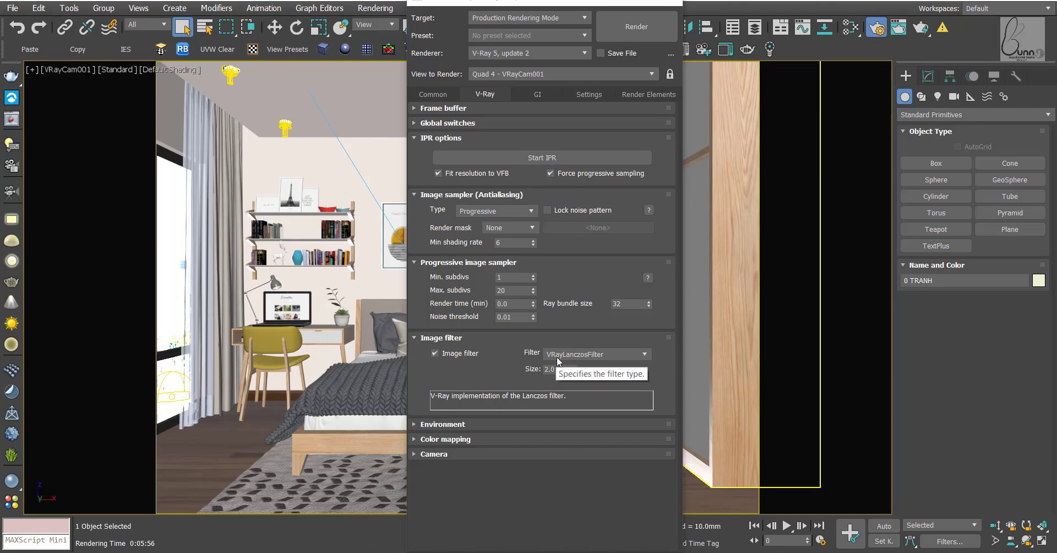
# - Replace the VRayLanczosFilter image filter with the Area filter at size 1.5
pyautogui.click(634, 357)
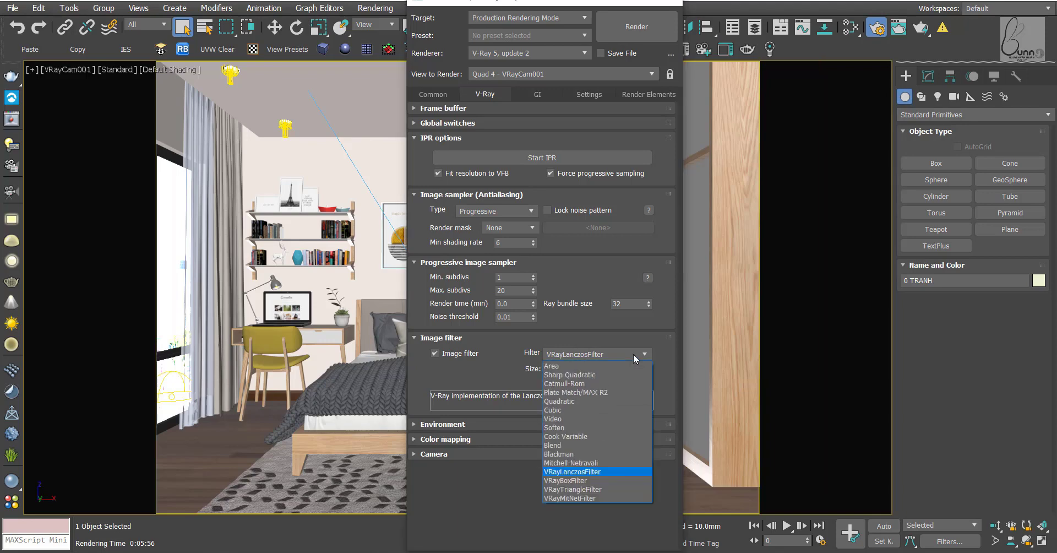
pyautogui.click(429, 376)
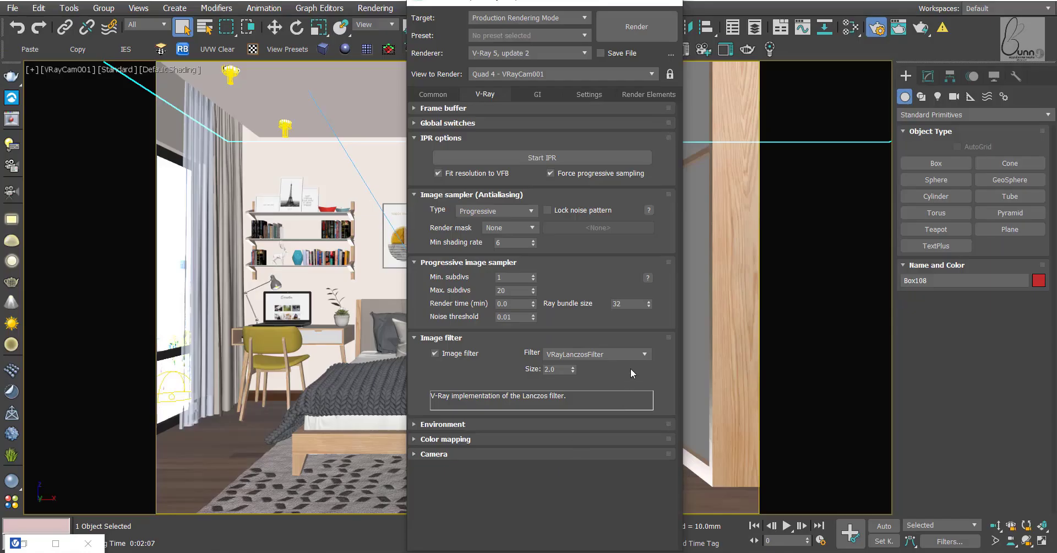
pyautogui.click(645, 356)
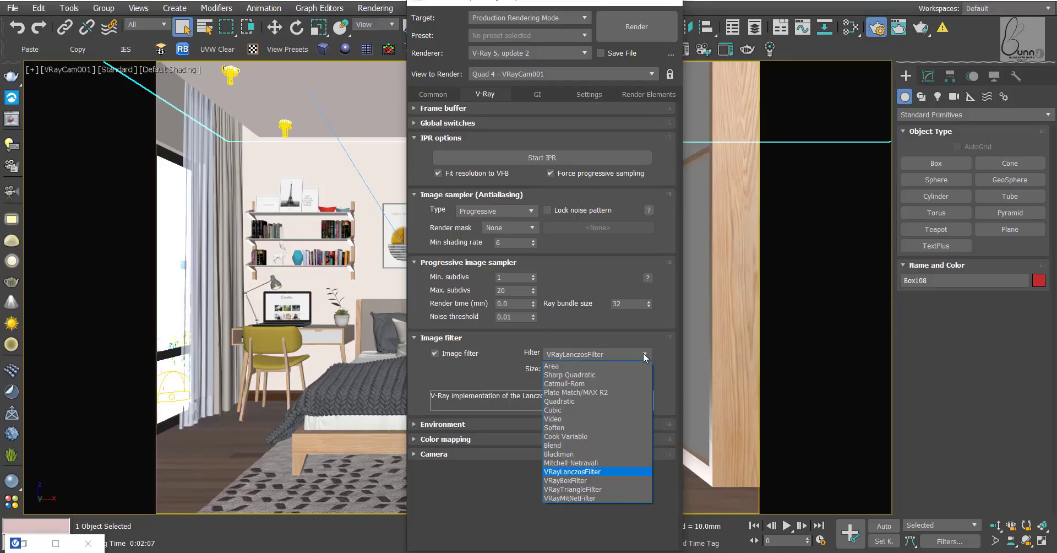
pyautogui.click(580, 366)
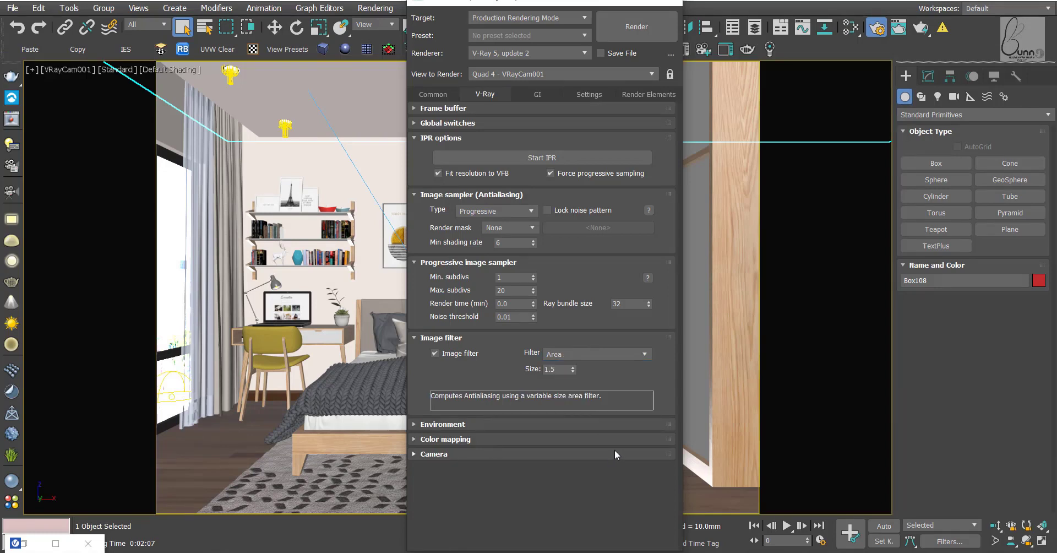
# - Render the pillow region with the Area filter and label the older history render MD
pyautogui.click(635, 25)
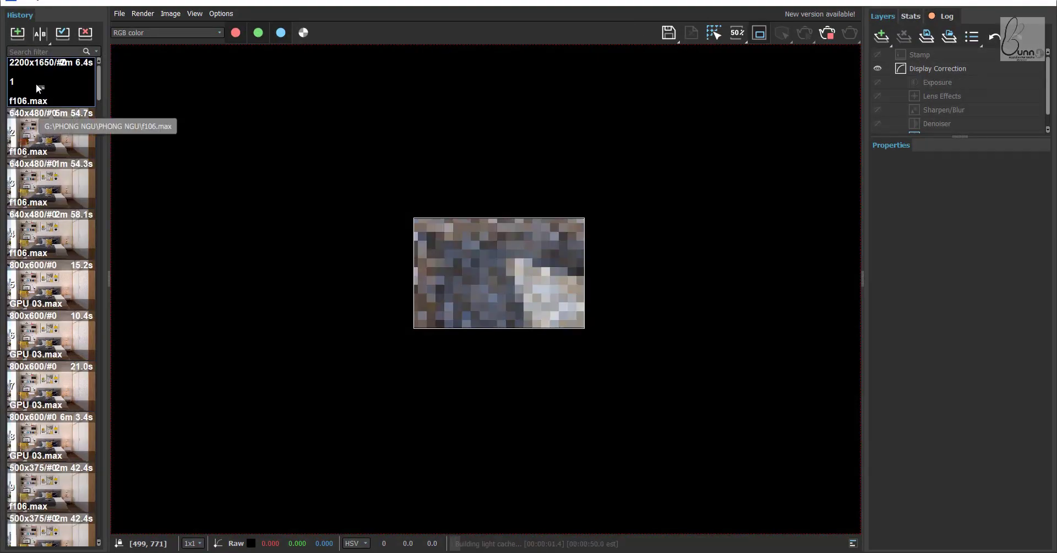
pyautogui.rightClick(36, 88)
pyautogui.click(72, 96)
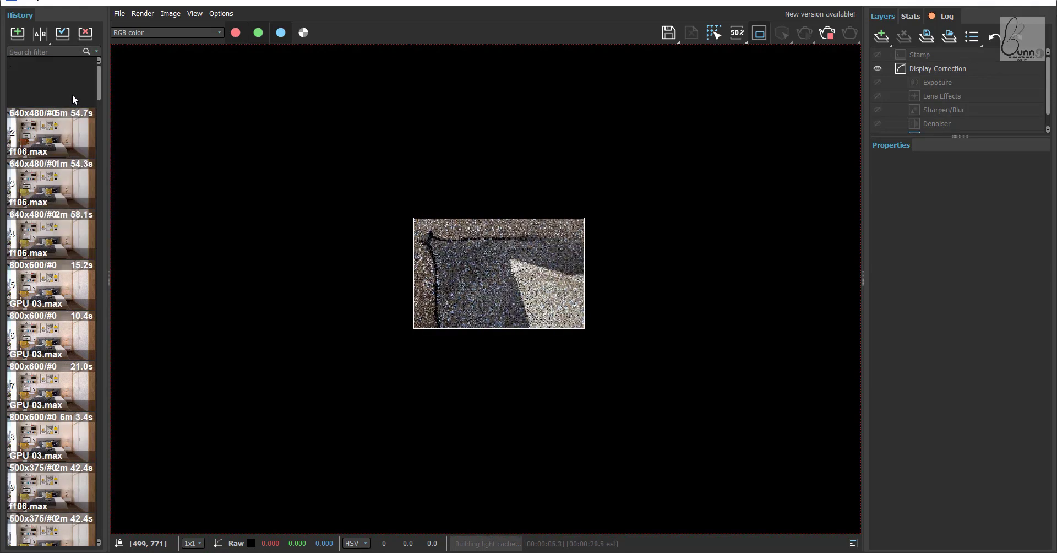
pyautogui.write('mdM')
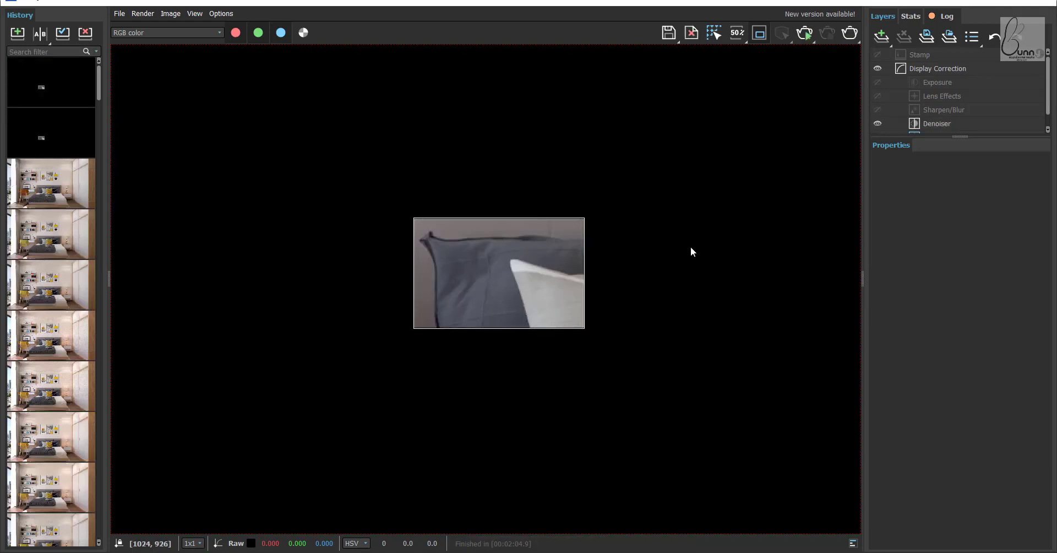
pyautogui.scroll(2, 503, 269)
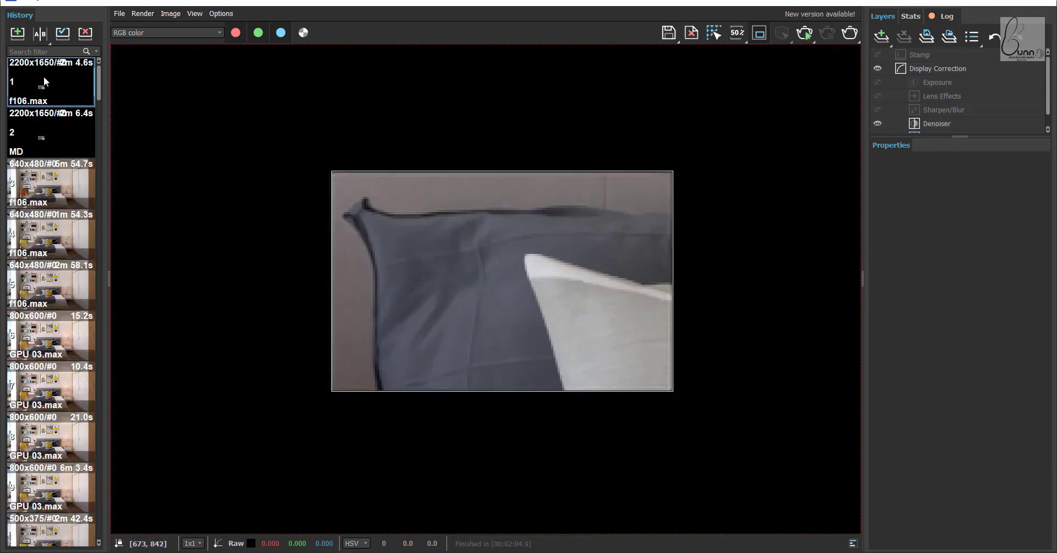
# - Label the newest Area-filter render AR in the history
pyautogui.rightClick(44, 78)
pyautogui.click(78, 86)
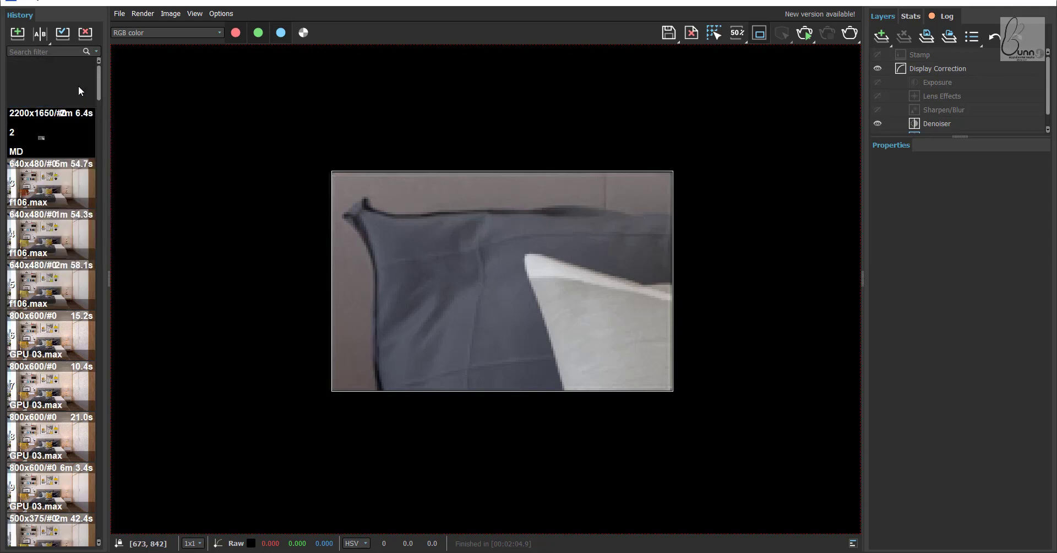
pyautogui.write('AR')
pyautogui.press('Return')
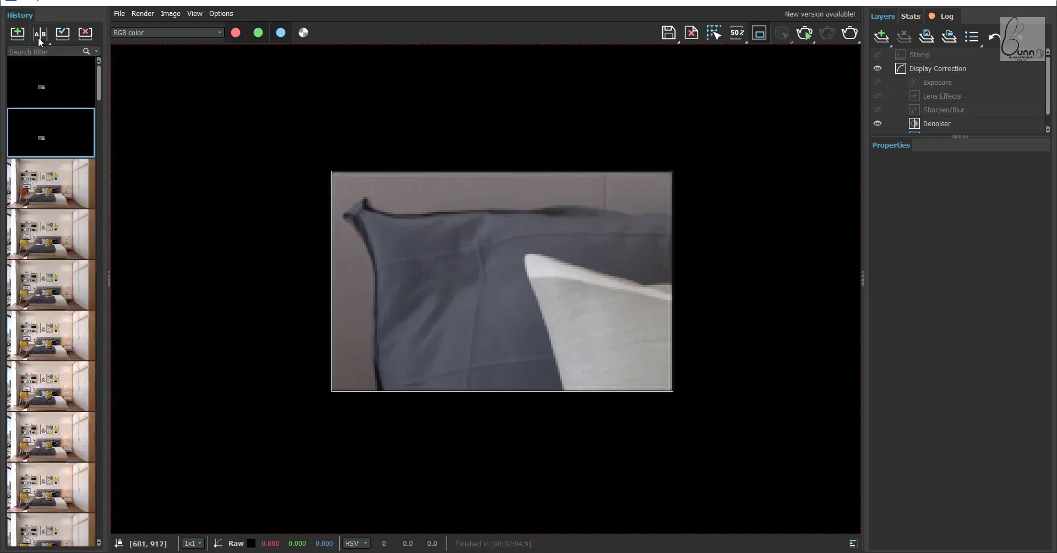
# - Set the MD render as the A image and sweep the split divider across the pillow
pyautogui.click(35, 134)
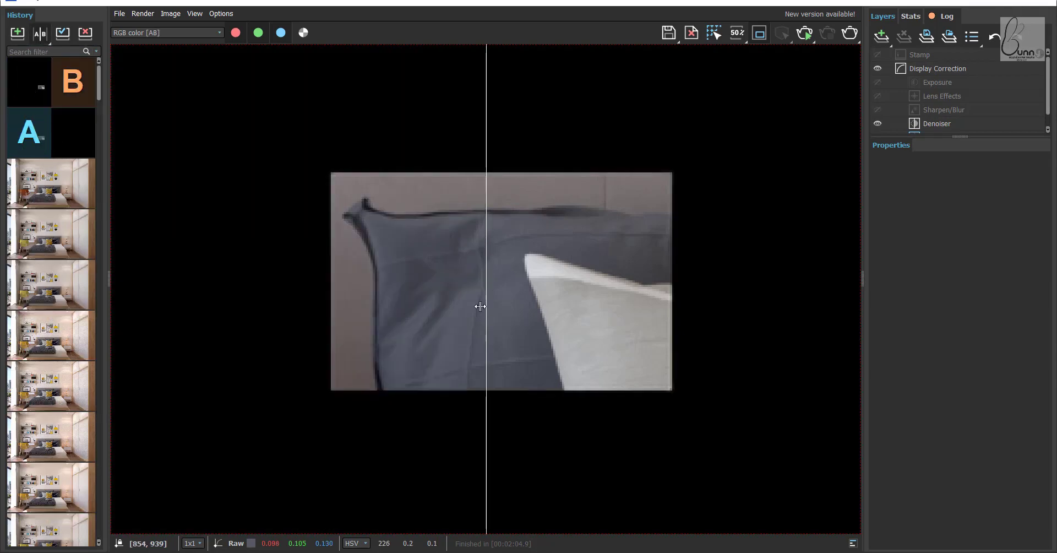
pyautogui.moveTo(488, 317)
pyautogui.mouseDown()
pyautogui.moveTo(323, 321)
pyautogui.moveTo(488, 309)
pyautogui.moveTo(692, 323)
pyautogui.moveTo(553, 329)
pyautogui.mouseUp()
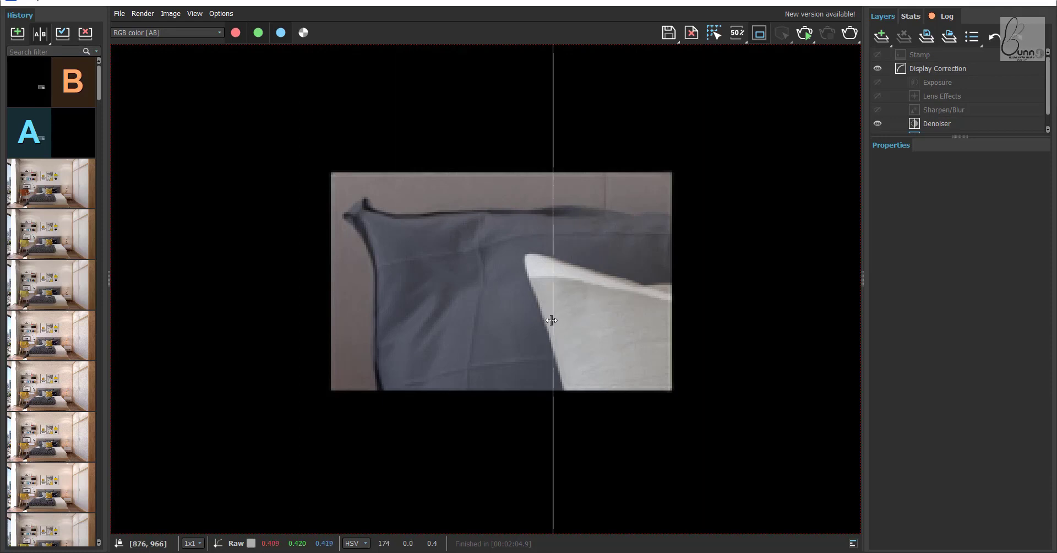
pyautogui.moveTo(551, 319)
pyautogui.mouseDown()
pyautogui.moveTo(464, 323)
pyautogui.moveTo(625, 324)
pyautogui.moveTo(486, 340)
pyautogui.moveTo(524, 332)
pyautogui.moveTo(522, 268)
pyautogui.moveTo(570, 214)
pyautogui.moveTo(349, 236)
pyautogui.mouseUp()
pyautogui.scroll(3, 349, 236)
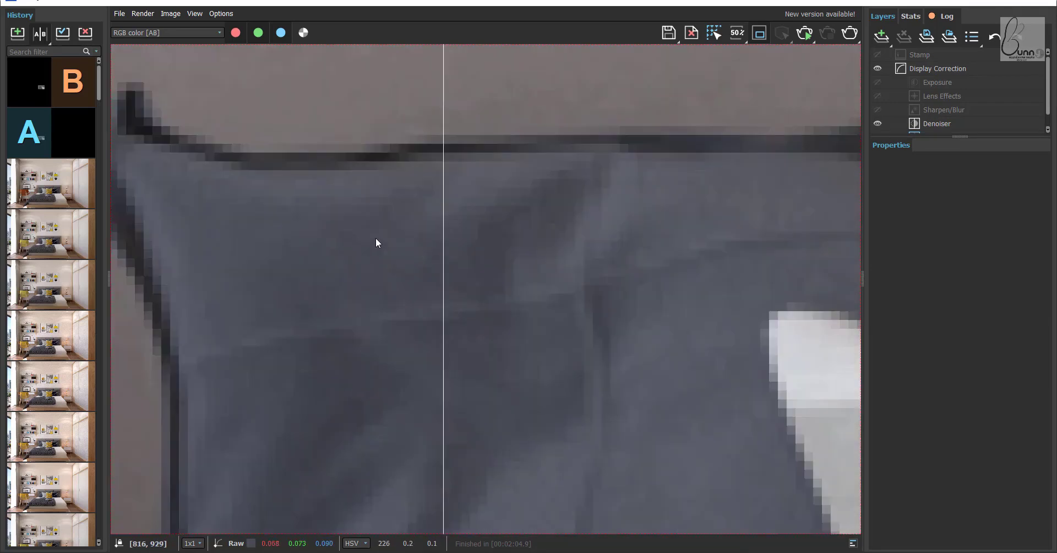
pyautogui.scroll(-1, 375, 237)
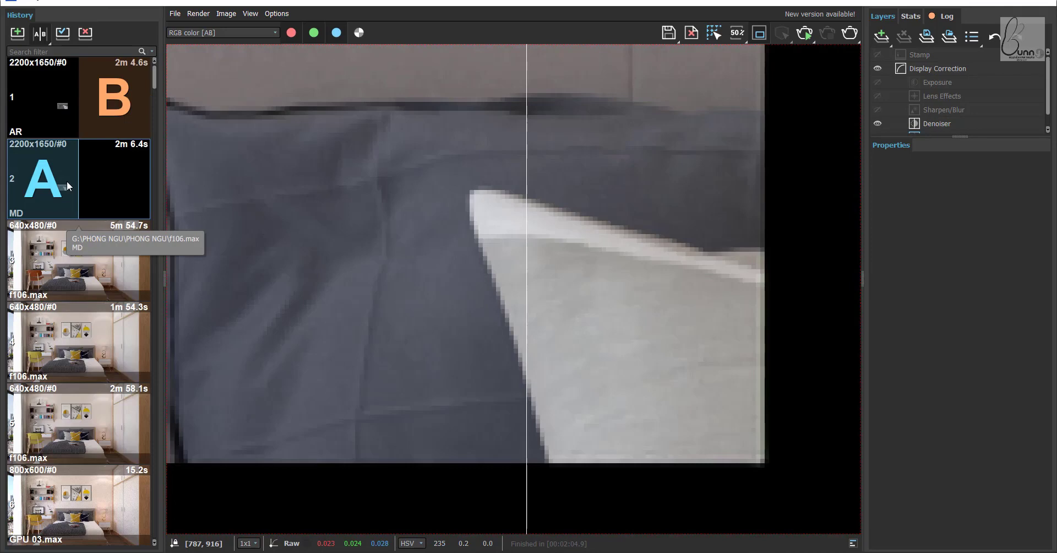
# - Select the AR render and sweep the divider back and forth across the white pillow
pyautogui.click(82, 126)
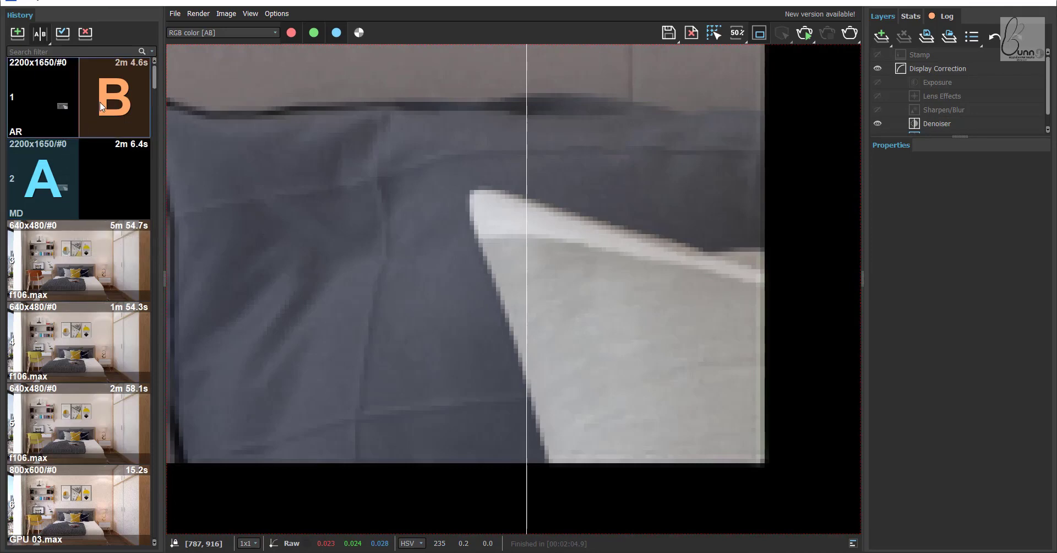
pyautogui.moveTo(524, 262); pyautogui.dragTo(682, 253)
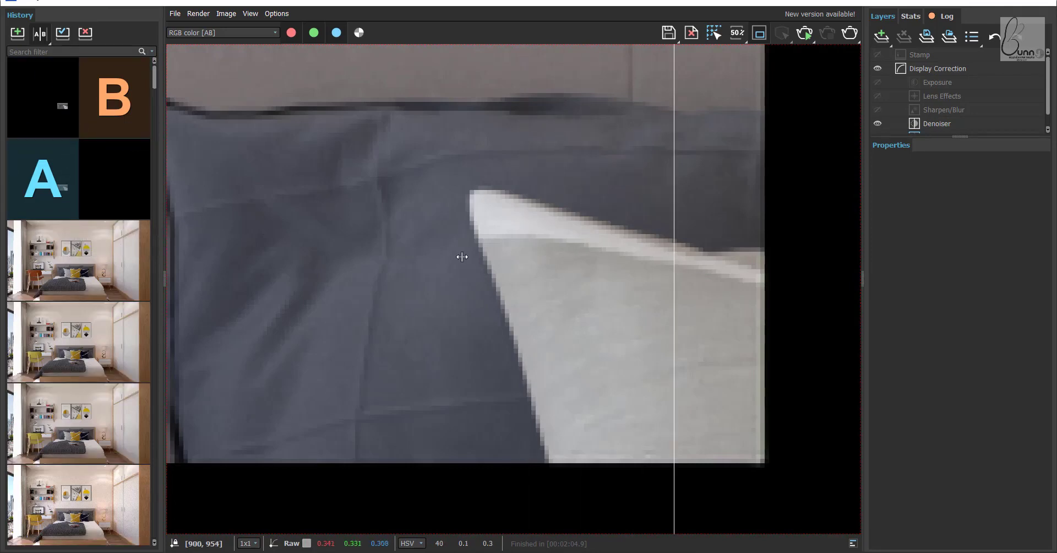
pyautogui.moveTo(604, 246); pyautogui.dragTo(606, 214)
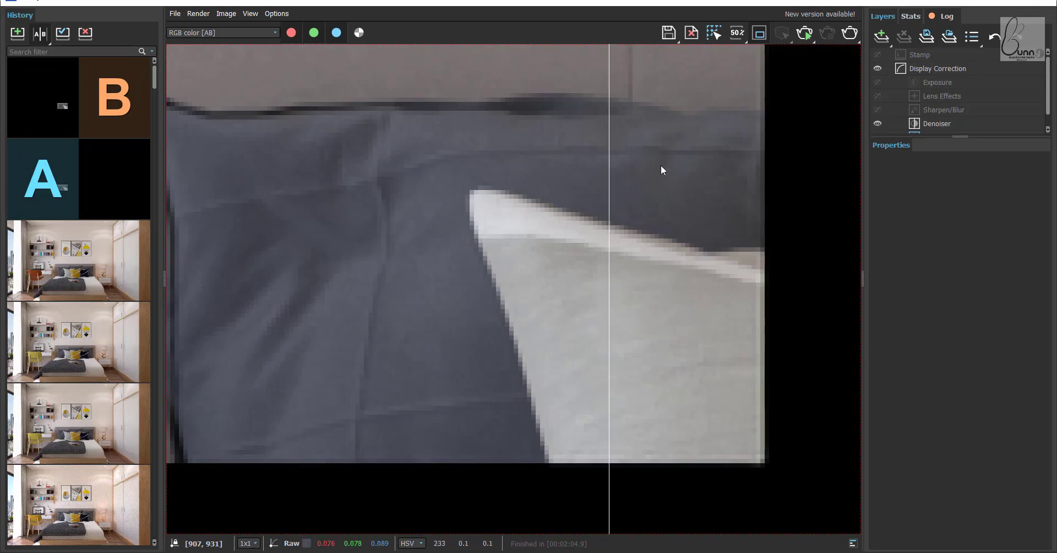
pyautogui.moveTo(609, 174)
pyautogui.mouseDown()
pyautogui.moveTo(709, 186)
pyautogui.moveTo(576, 186)
pyautogui.moveTo(652, 187)
pyautogui.moveTo(644, 189)
pyautogui.mouseUp()
pyautogui.moveTo(405, 201)
pyautogui.mouseDown()
pyautogui.moveTo(550, 217)
pyautogui.moveTo(488, 219)
pyautogui.moveTo(529, 201)
pyautogui.moveTo(599, 236)
pyautogui.moveTo(469, 229)
pyautogui.moveTo(670, 238)
pyautogui.moveTo(626, 238)
pyautogui.moveTo(637, 255)
pyautogui.moveTo(498, 246)
pyautogui.mouseUp()
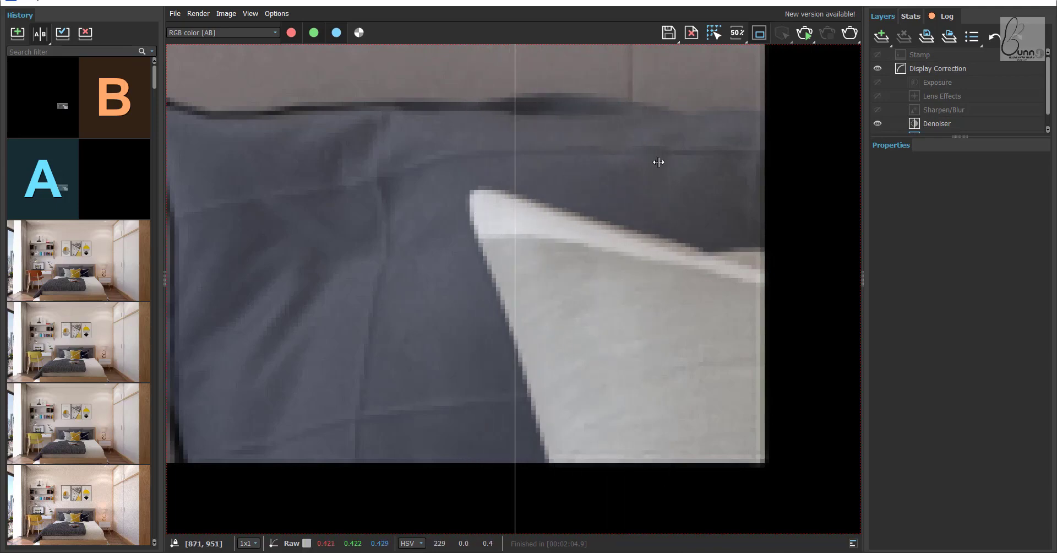
# - Switch the Render Setup image filter to Catmull-Rom and re-render the pillow region
pyautogui.click(979, 1)
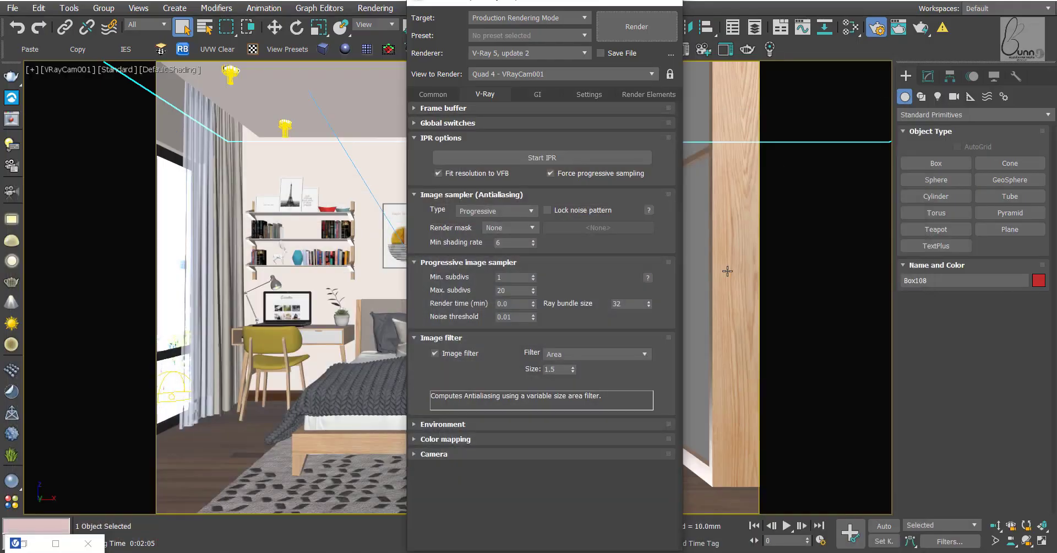
pyautogui.click(633, 355)
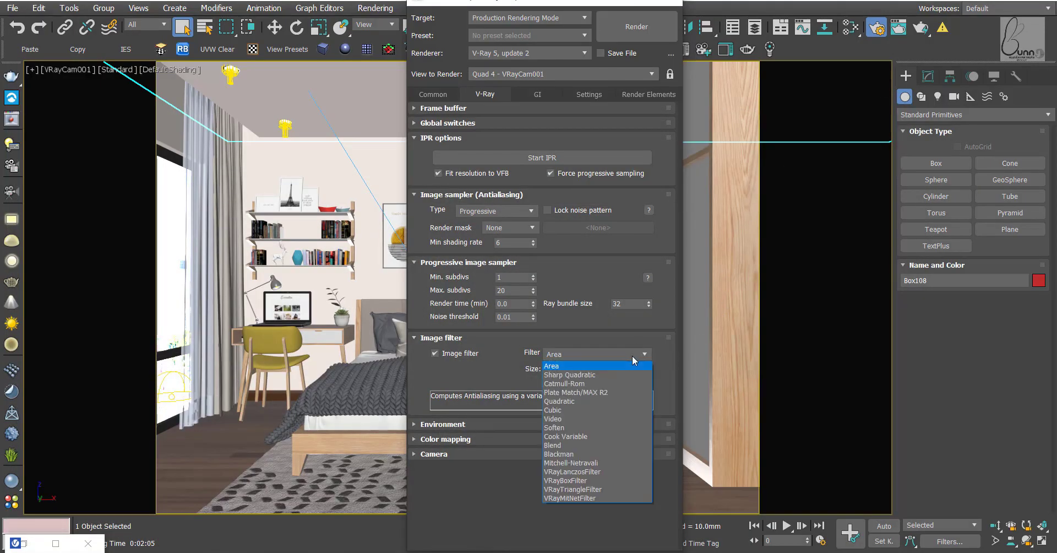
pyautogui.click(573, 383)
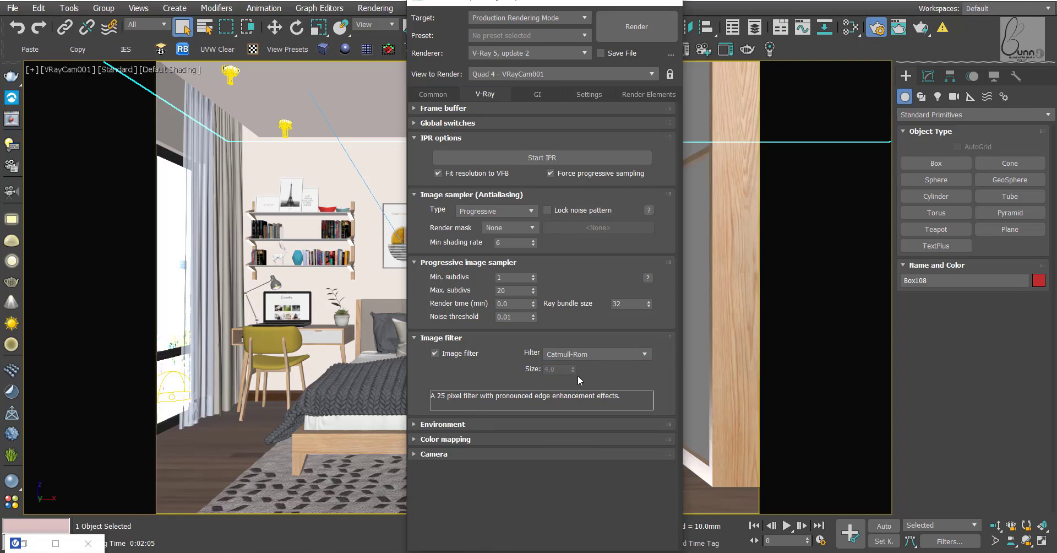
pyautogui.click(633, 31)
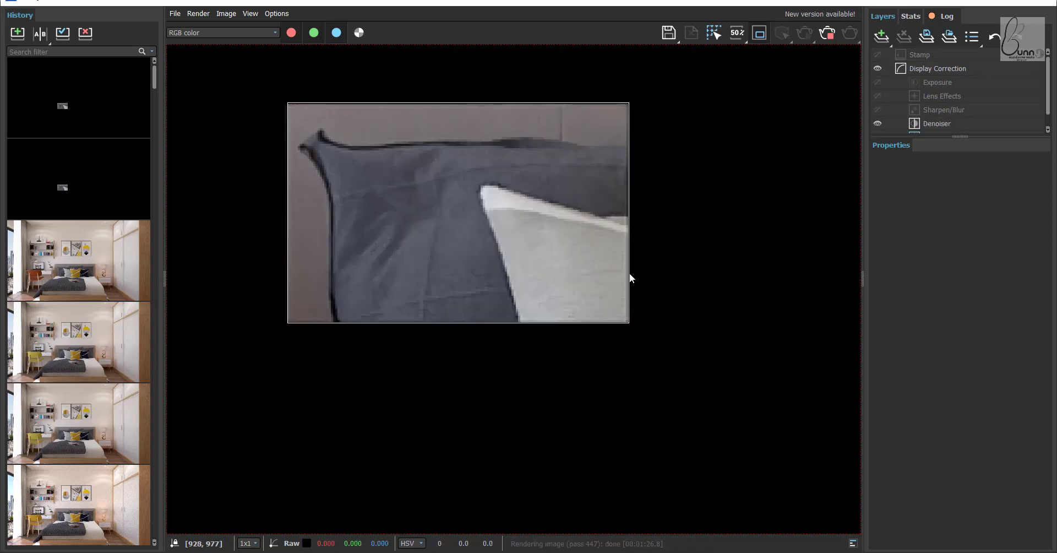
# - Label the newest render CM, then set AR as the A side and CM as B
pyautogui.rightClick(58, 91)
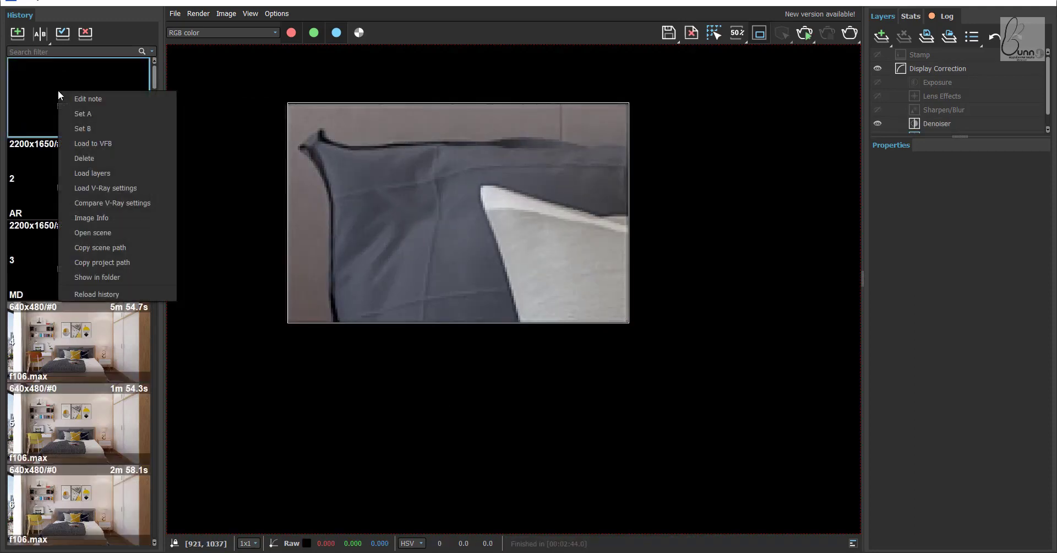
pyautogui.click(92, 99)
pyautogui.write('CM')
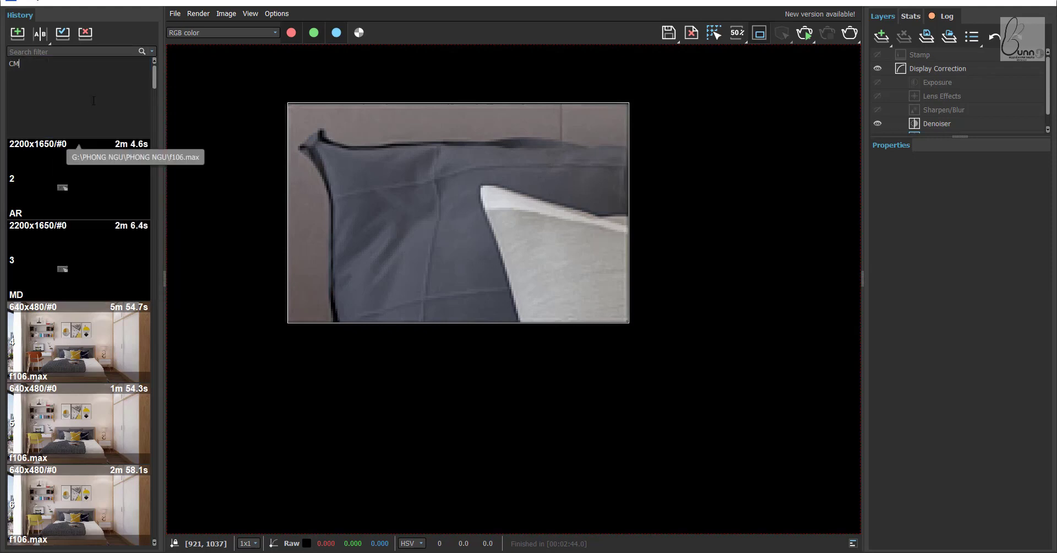
pyautogui.click(217, 189)
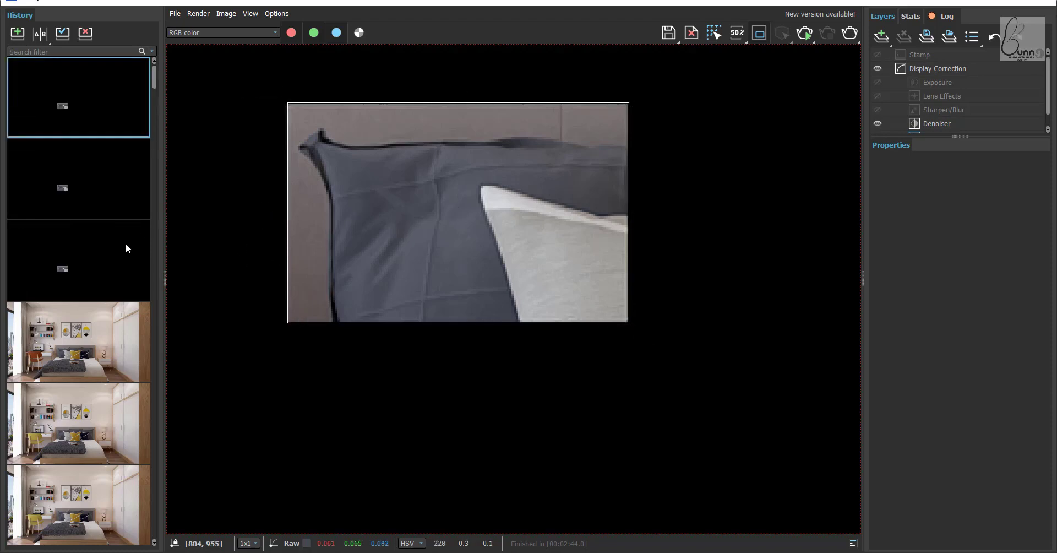
pyautogui.moveTo(78, 259)
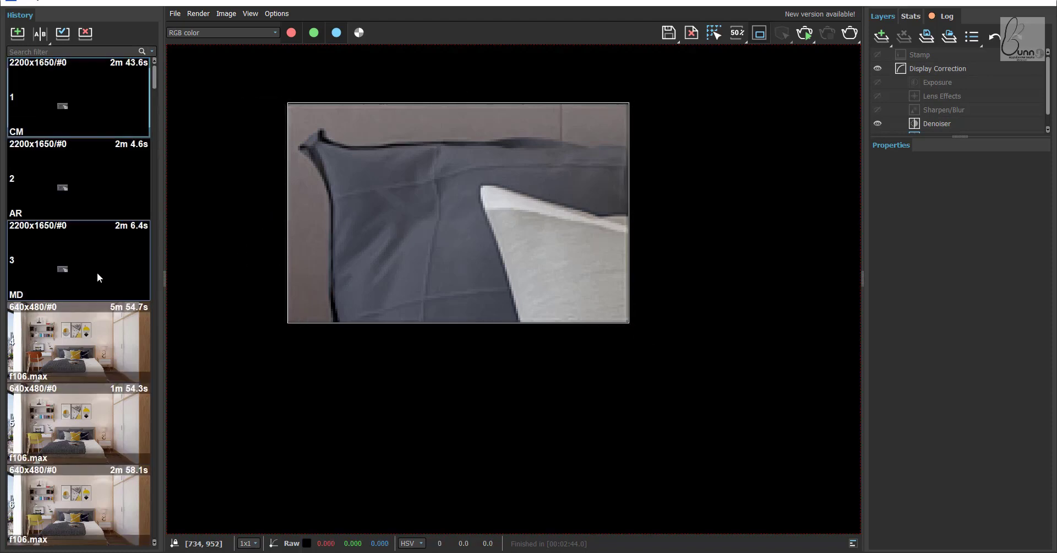
pyautogui.click(81, 196)
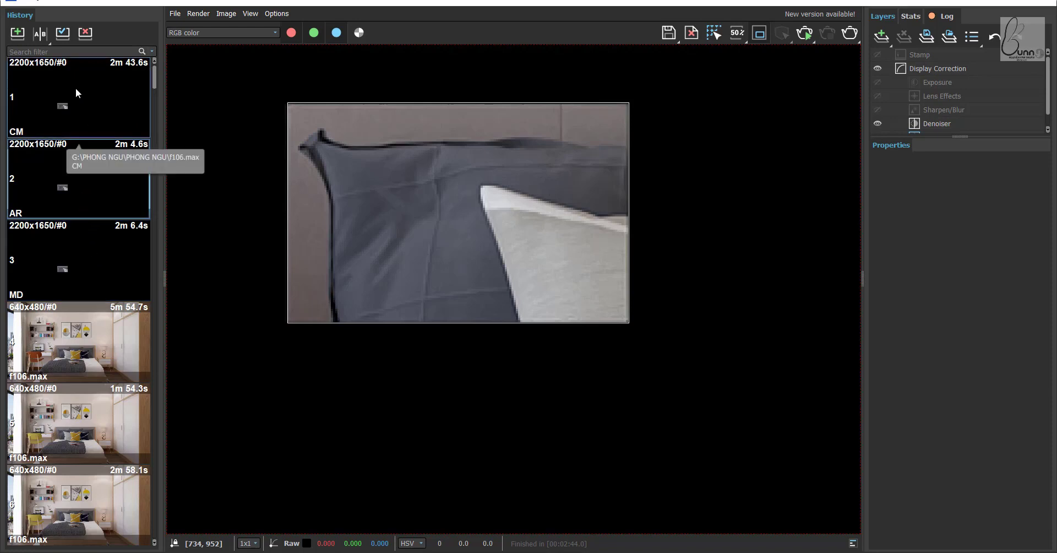
pyautogui.click(40, 33)
pyautogui.click(59, 96)
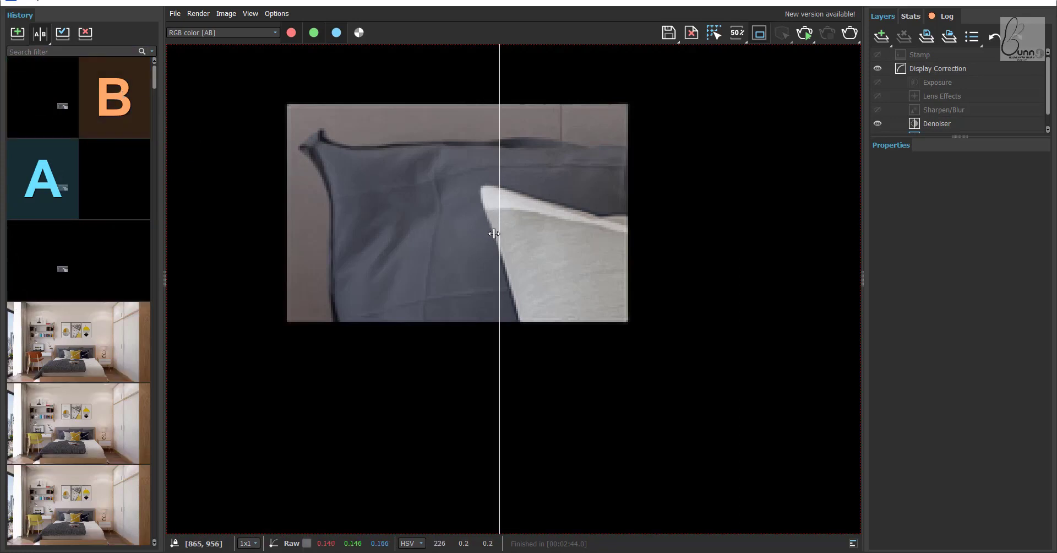
# - Sweep the A/B divider back and forth across the pillow to compare AR with CM
pyautogui.click(443, 251)
pyautogui.moveTo(517, 261)
pyautogui.mouseDown()
pyautogui.moveTo(480, 236)
pyautogui.moveTo(462, 247)
pyautogui.moveTo(619, 259)
pyautogui.mouseUp()
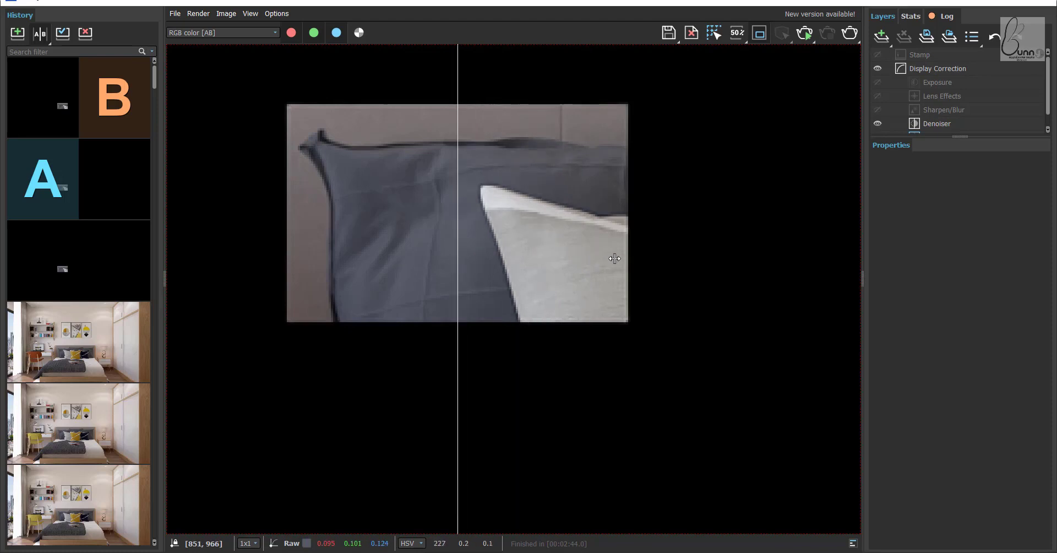
pyautogui.moveTo(446, 242)
pyautogui.mouseDown()
pyautogui.moveTo(572, 234)
pyautogui.moveTo(545, 238)
pyautogui.moveTo(489, 220)
pyautogui.mouseUp()
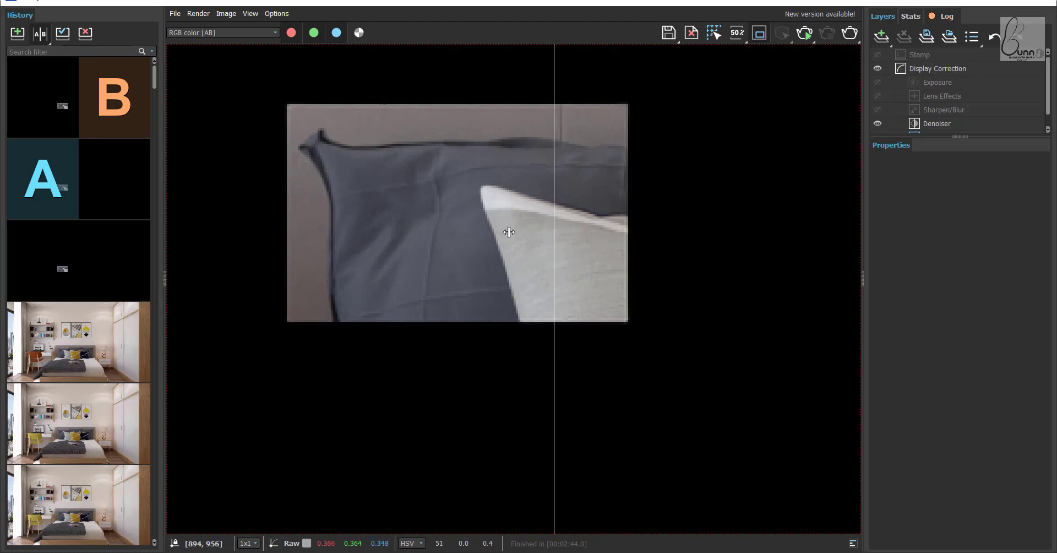
pyautogui.moveTo(553, 225); pyautogui.dragTo(484, 232)
pyautogui.moveTo(486, 183)
pyautogui.mouseDown()
pyautogui.moveTo(578, 188)
pyautogui.moveTo(424, 154)
pyautogui.moveTo(342, 172)
pyautogui.moveTo(441, 181)
pyautogui.moveTo(254, 175)
pyautogui.moveTo(562, 193)
pyautogui.moveTo(349, 198)
pyautogui.moveTo(472, 215)
pyautogui.mouseUp()
pyautogui.moveTo(553, 218)
pyautogui.mouseDown()
pyautogui.moveTo(366, 213)
pyautogui.moveTo(389, 214)
pyautogui.mouseUp()
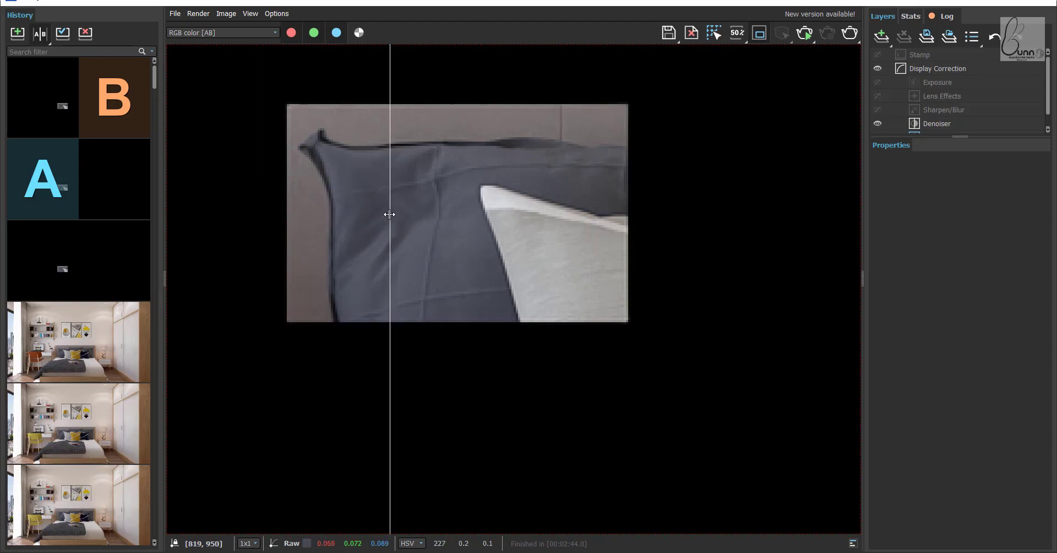
# - Make MD the A image and move the split onto the white pillow edge against CM
pyautogui.moveTo(78, 177)
pyautogui.click(61, 144)
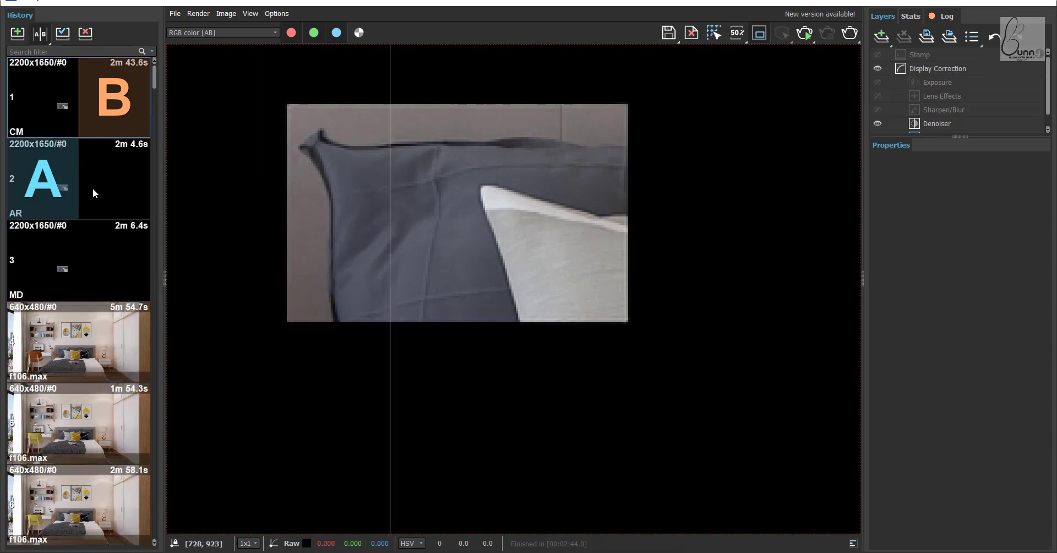
pyautogui.click(67, 255)
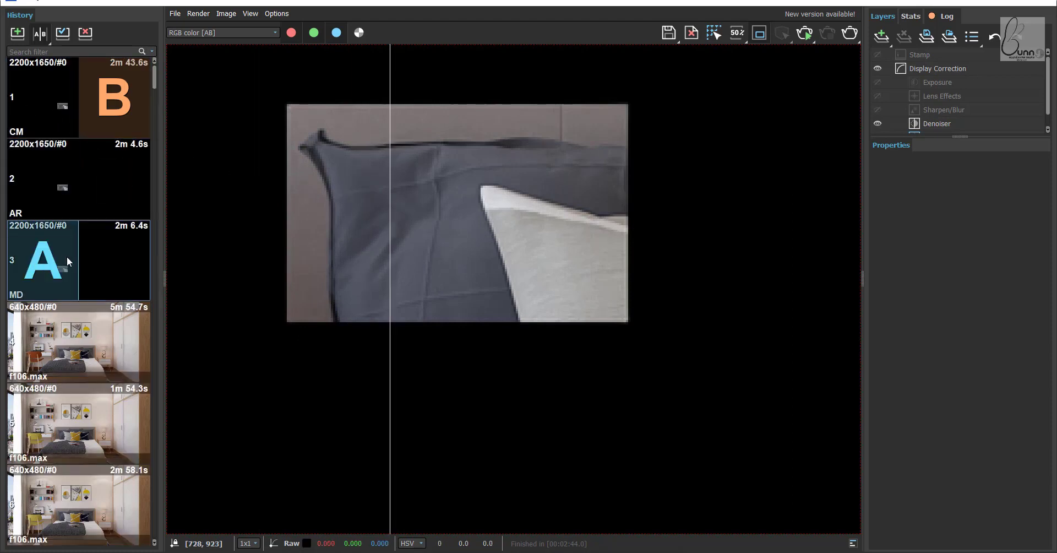
pyautogui.moveTo(390, 248)
pyautogui.mouseDown()
pyautogui.moveTo(325, 245)
pyautogui.moveTo(263, 220)
pyautogui.moveTo(363, 292)
pyautogui.moveTo(520, 252)
pyautogui.moveTo(273, 212)
pyautogui.moveTo(479, 225)
pyautogui.moveTo(639, 255)
pyautogui.moveTo(584, 258)
pyautogui.moveTo(276, 213)
pyautogui.moveTo(672, 249)
pyautogui.moveTo(416, 225)
pyautogui.moveTo(246, 224)
pyautogui.moveTo(365, 231)
pyautogui.moveTo(281, 229)
pyautogui.mouseUp()
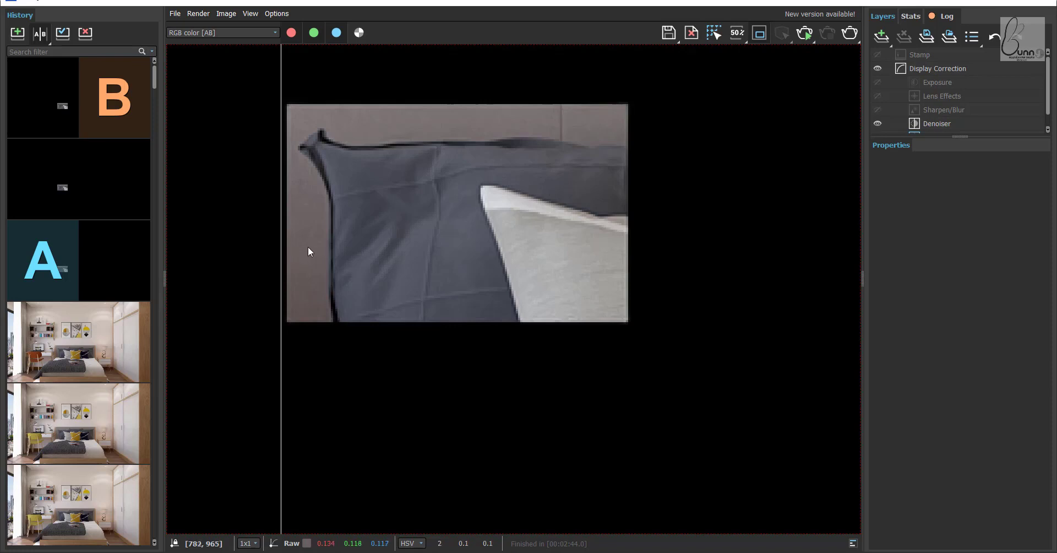
pyautogui.moveTo(330, 301); pyautogui.dragTo(494, 319)
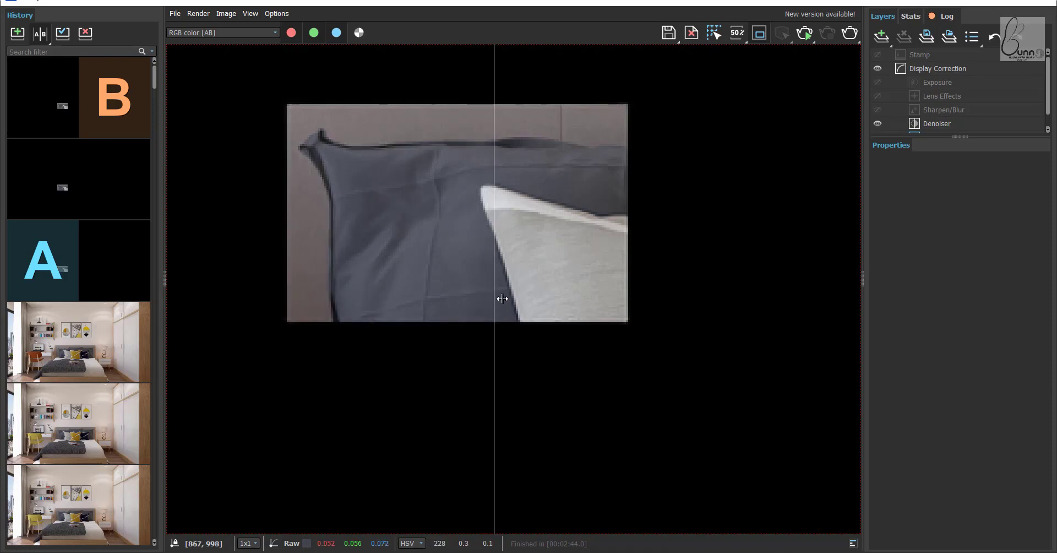
# - Zoom into the pillow edge and sweep the split to compare MD and CM pixels
pyautogui.scroll(4, 501, 262)
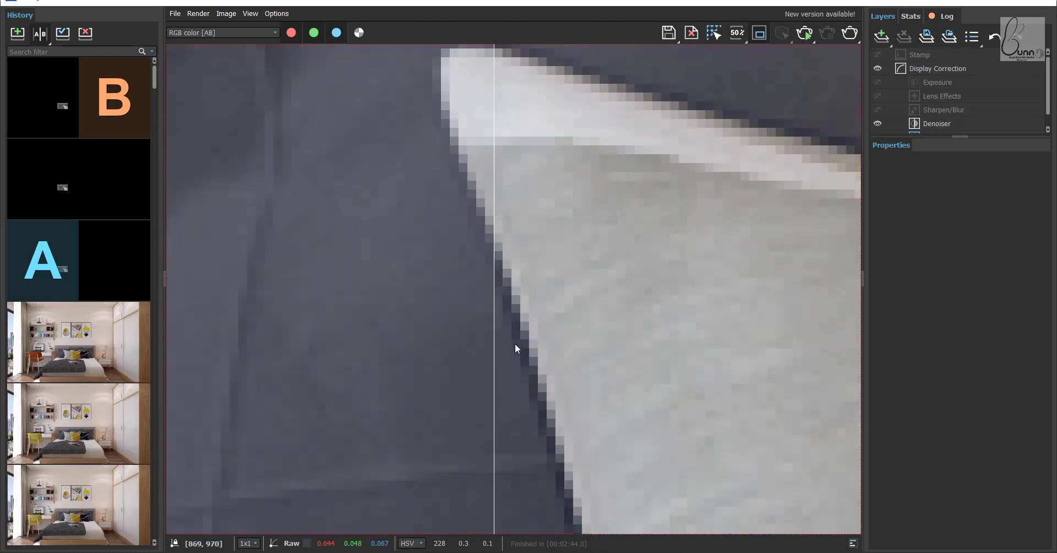
pyautogui.scroll(-3, 512, 344)
pyautogui.scroll(-2, 517, 338)
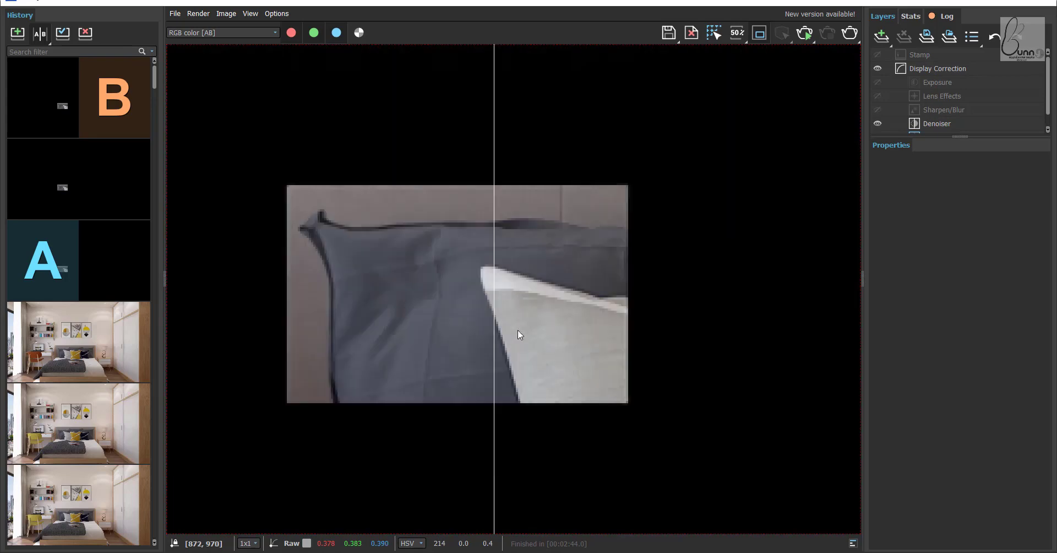
pyautogui.moveTo(401, 333)
pyautogui.mouseDown()
pyautogui.moveTo(575, 345)
pyautogui.moveTo(472, 332)
pyautogui.mouseUp()
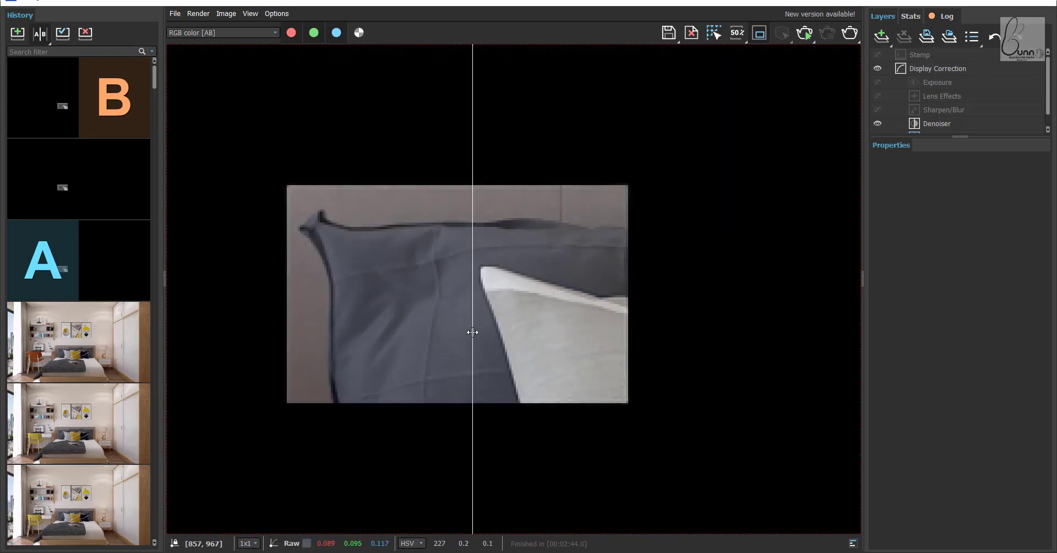
pyautogui.scroll(2, 585, 299)
pyautogui.scroll(2, 584, 297)
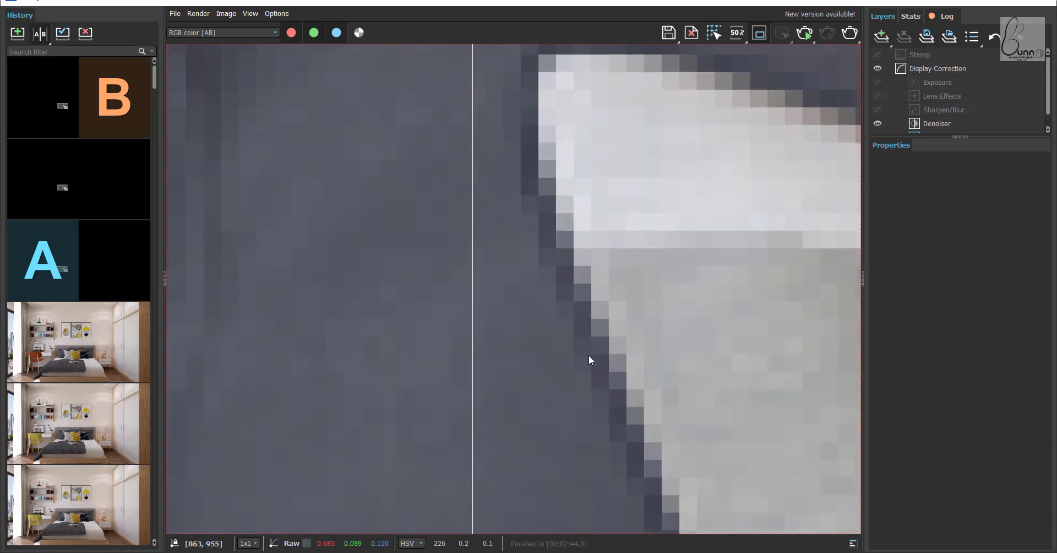
pyautogui.scroll(-2, 517, 330)
pyautogui.scroll(-2, 515, 329)
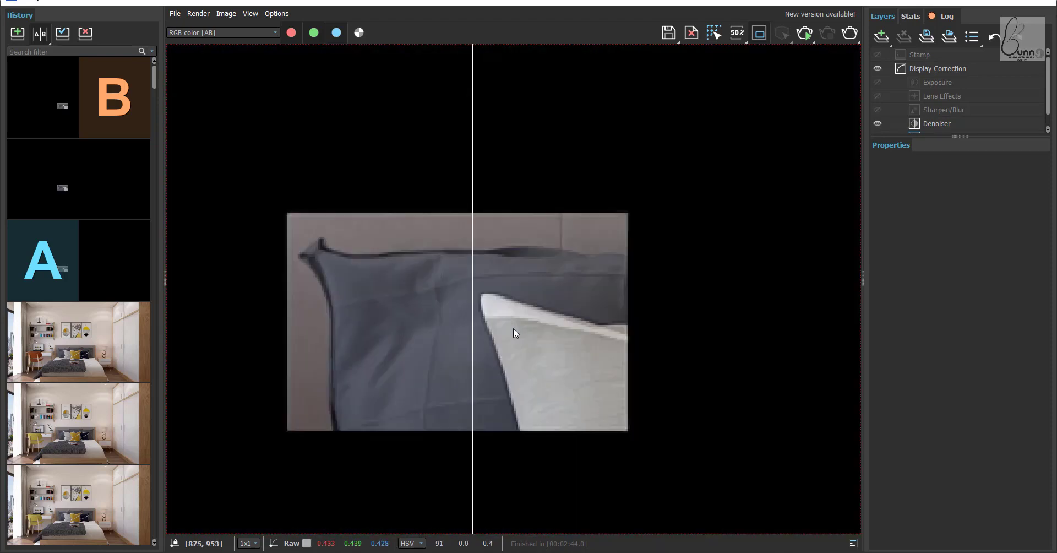
pyautogui.scroll(-1, 513, 328)
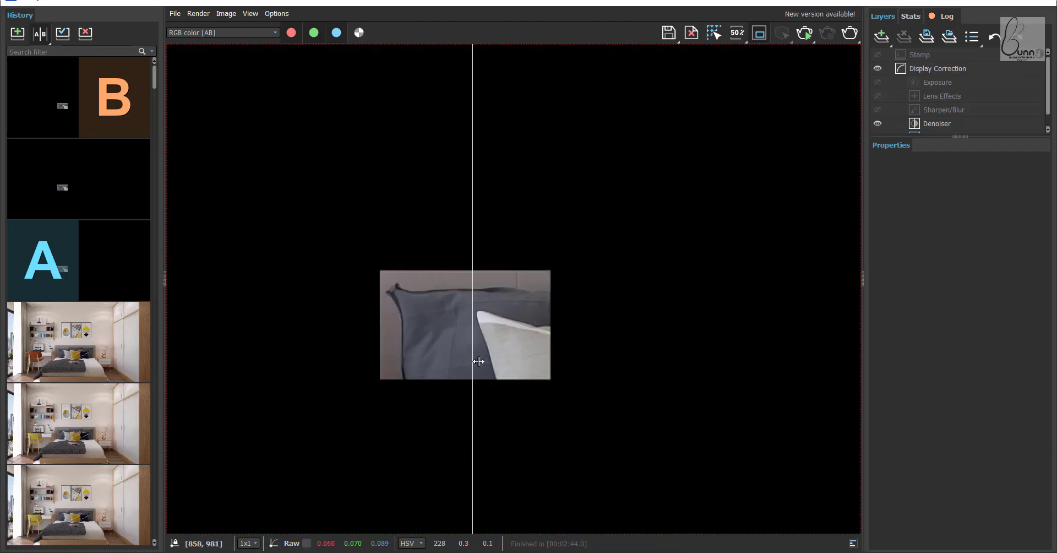
pyautogui.scroll(-1, 478, 361)
pyautogui.moveTo(435, 377)
pyautogui.mouseDown()
pyautogui.moveTo(325, 371)
pyautogui.moveTo(550, 383)
pyautogui.moveTo(408, 368)
pyautogui.moveTo(508, 375)
pyautogui.moveTo(420, 361)
pyautogui.moveTo(573, 378)
pyautogui.moveTo(411, 361)
pyautogui.moveTo(420, 360)
pyautogui.mouseUp()
# - Make AR the A image and sweep the divider across the zoomed pillow against CM
pyautogui.click(44, 204)
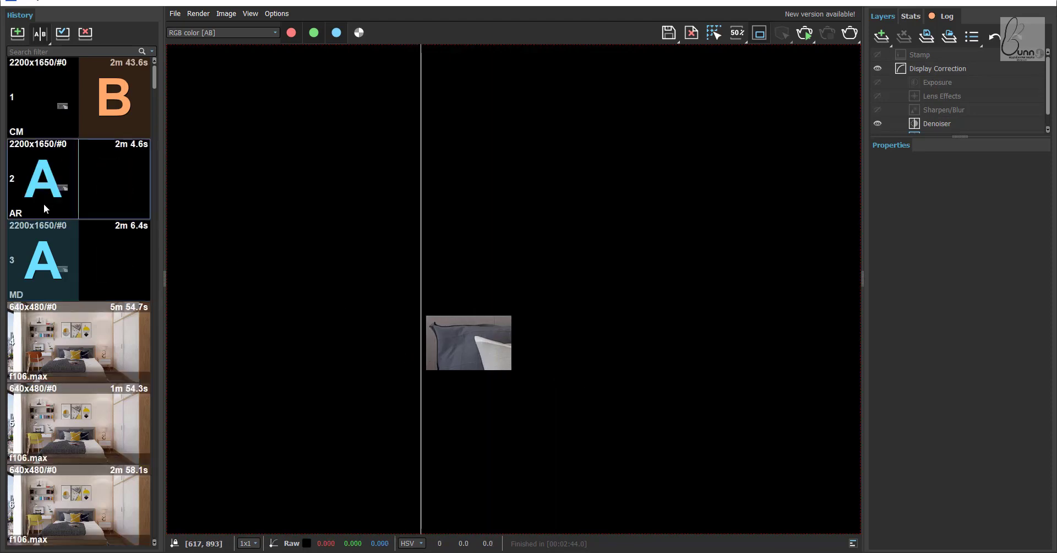
pyautogui.click(36, 183)
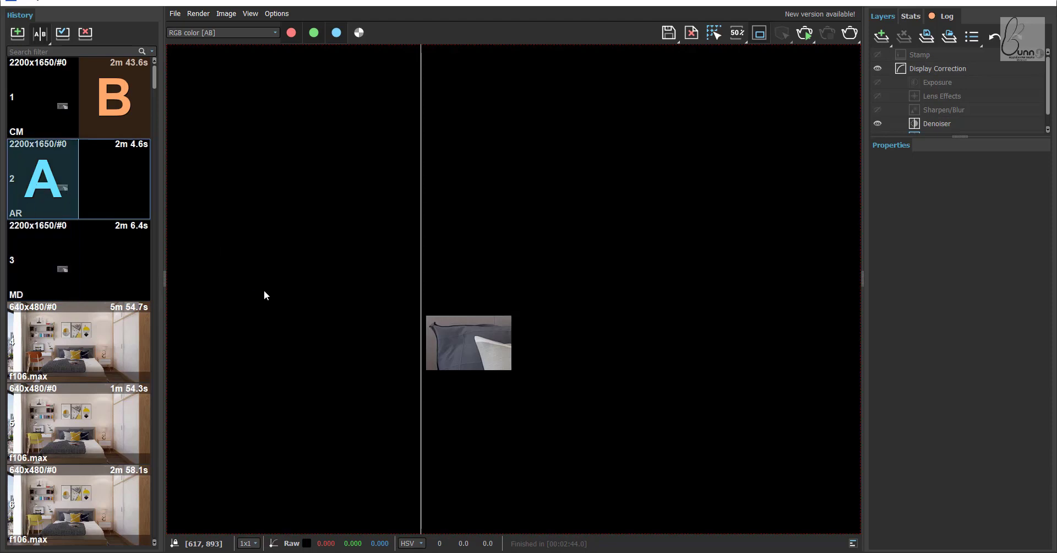
pyautogui.scroll(2, 436, 384)
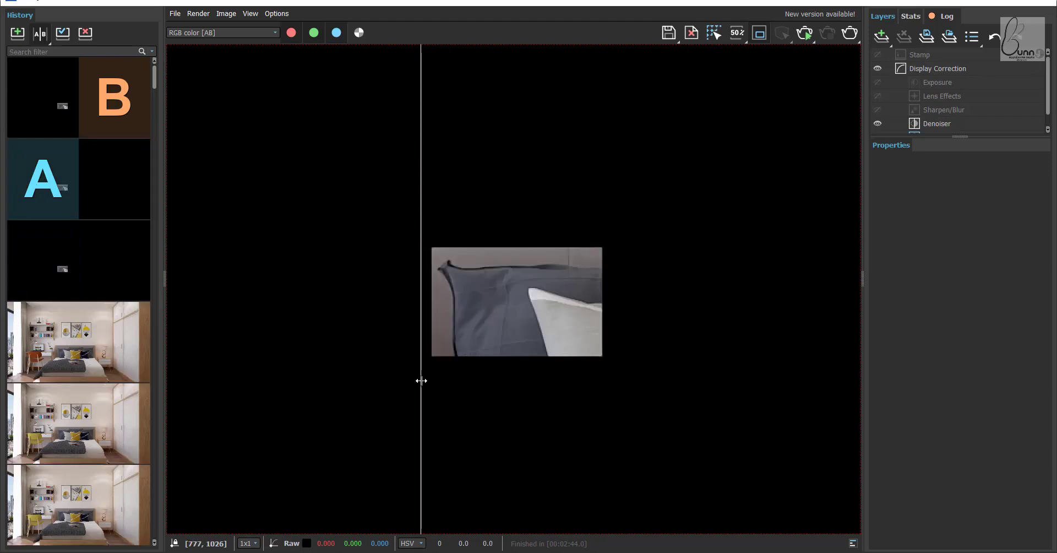
pyautogui.moveTo(421, 379)
pyautogui.mouseDown()
pyautogui.moveTo(584, 385)
pyautogui.moveTo(564, 404)
pyautogui.moveTo(401, 373)
pyautogui.moveTo(544, 393)
pyautogui.moveTo(418, 389)
pyautogui.moveTo(531, 390)
pyautogui.moveTo(380, 369)
pyautogui.mouseUp()
pyautogui.scroll(2, 402, 368)
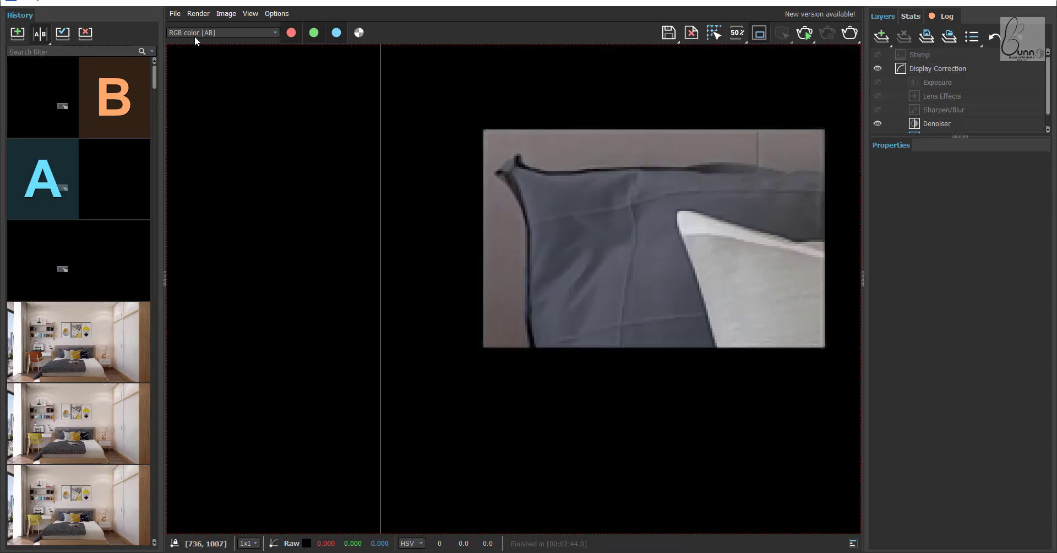
pyautogui.moveTo(378, 239)
pyautogui.mouseDown()
pyautogui.moveTo(594, 272)
pyautogui.moveTo(495, 264)
pyautogui.moveTo(701, 307)
pyautogui.moveTo(571, 292)
pyautogui.mouseUp()
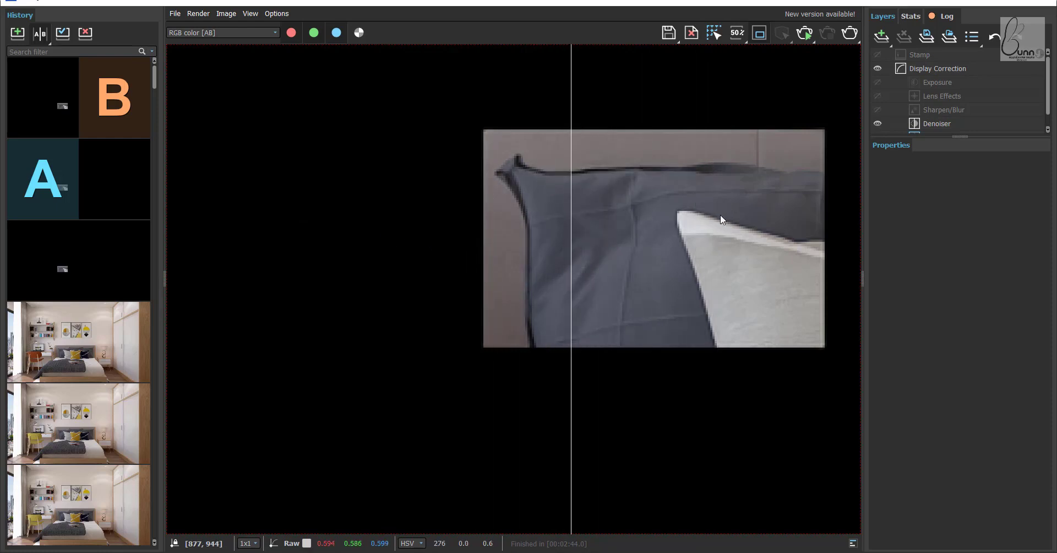
pyautogui.scroll(-1, 592, 259)
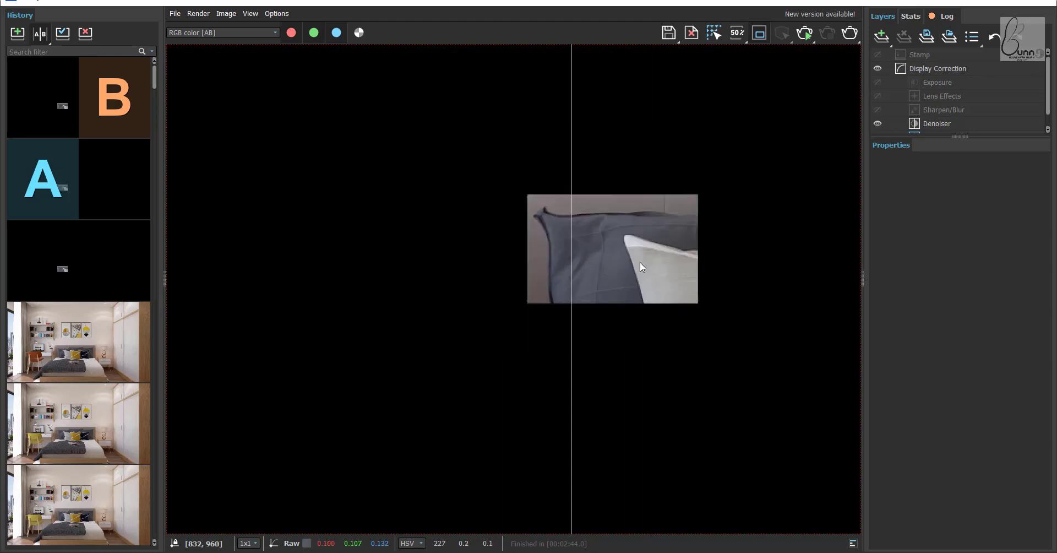
pyautogui.scroll(-1, 637, 332)
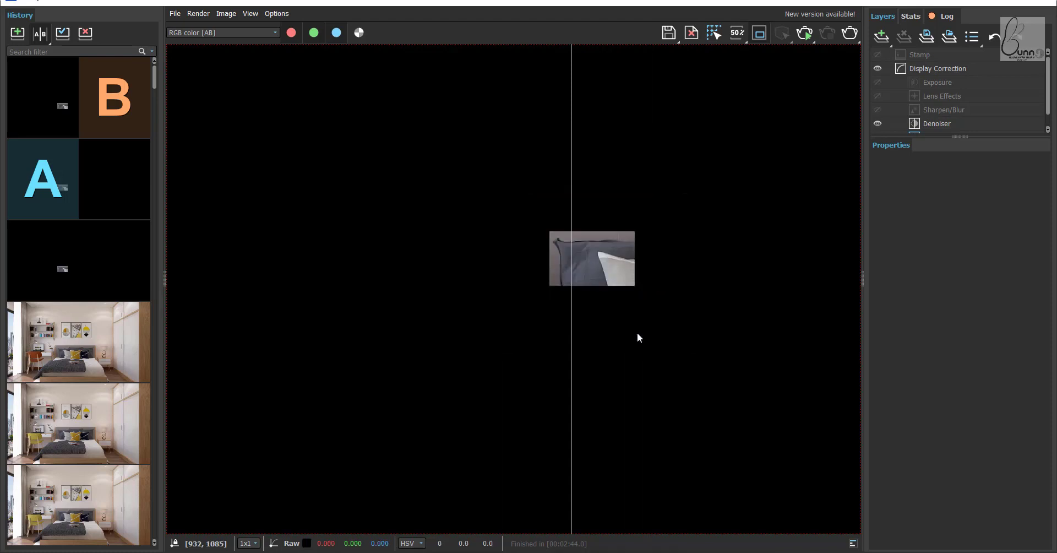
pyautogui.scroll(2, 617, 278)
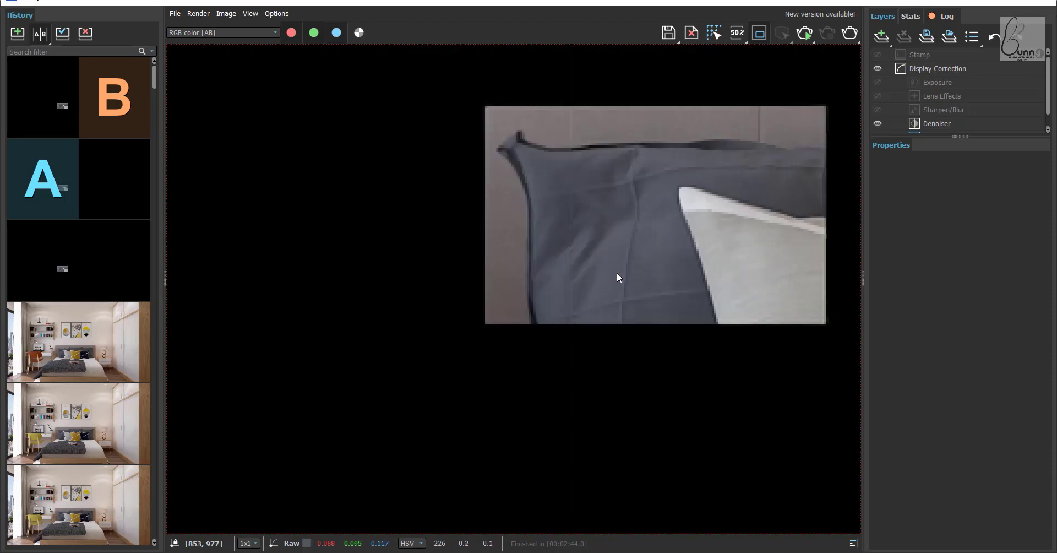
pyautogui.scroll(1, 617, 272)
pyautogui.scroll(-1, 512, 264)
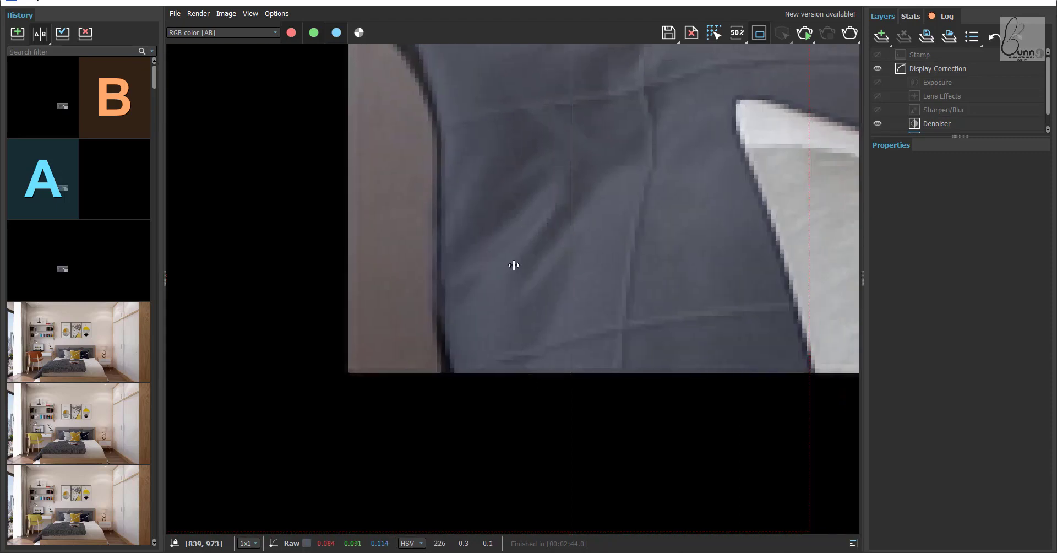
pyautogui.scroll(-1, 470, 314)
pyautogui.scroll(-1, 490, 325)
pyautogui.scroll(-1, 520, 322)
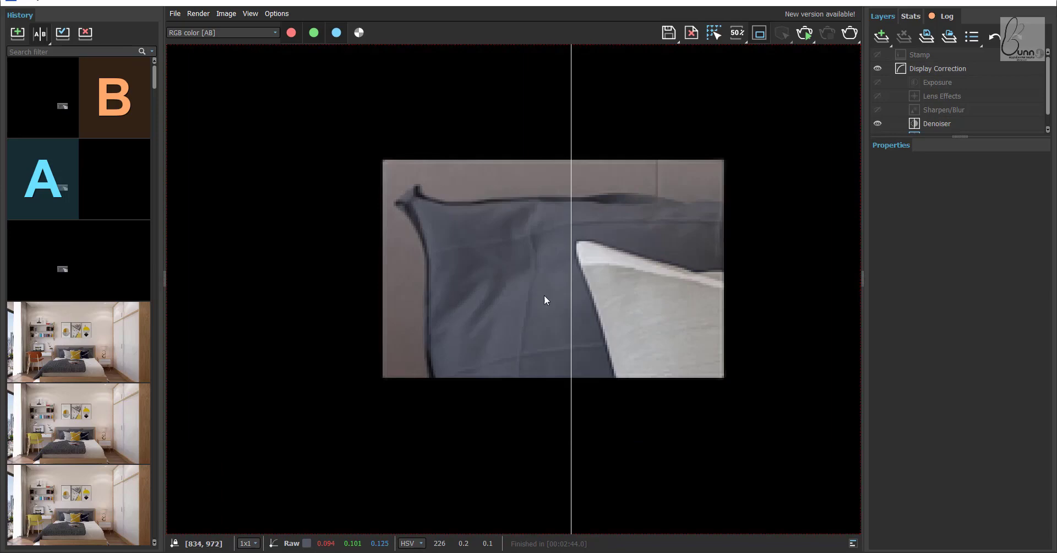
pyautogui.scroll(1, 678, 249)
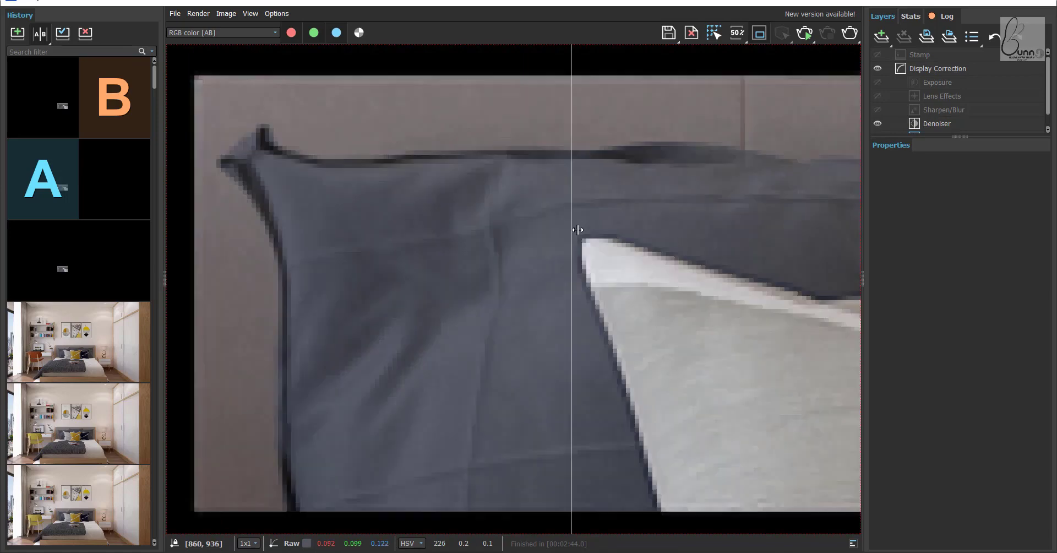
pyautogui.scroll(-1, 578, 229)
pyautogui.moveTo(571, 230); pyautogui.dragTo(587, 234)
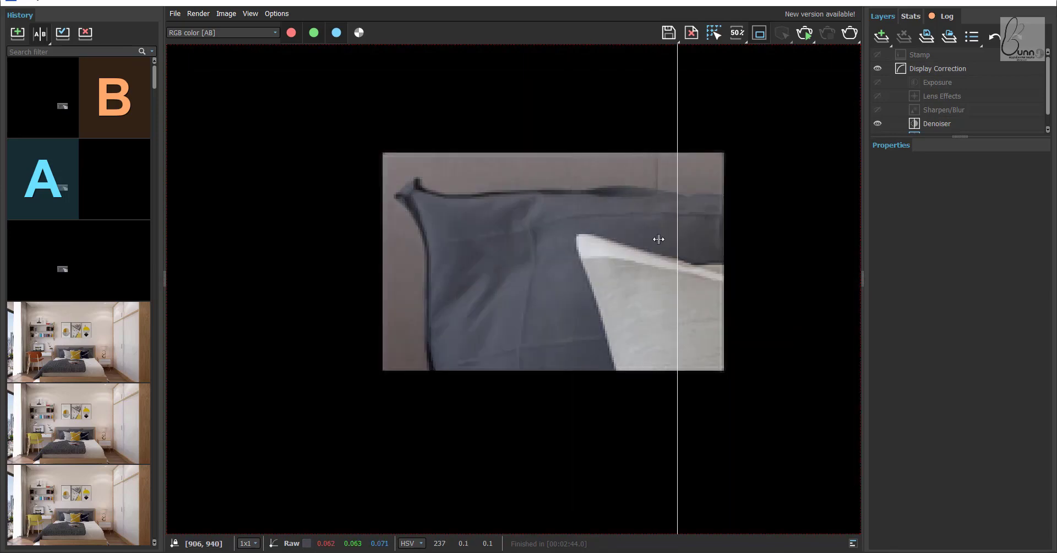
pyautogui.click(671, 234)
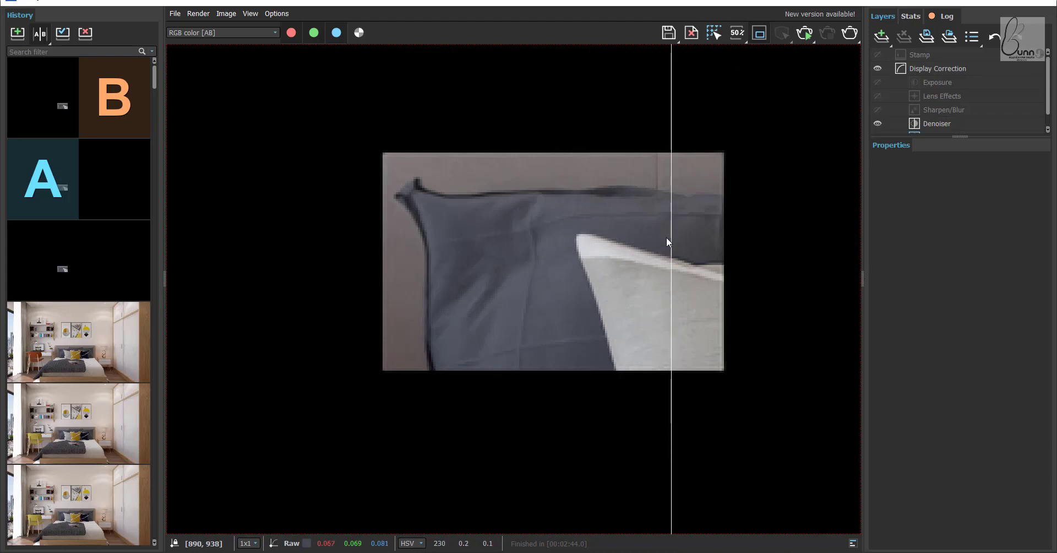
pyautogui.moveTo(675, 239)
pyautogui.mouseDown()
pyautogui.moveTo(337, 243)
pyautogui.moveTo(642, 287)
pyautogui.moveTo(354, 259)
pyautogui.moveTo(657, 305)
pyautogui.mouseUp()
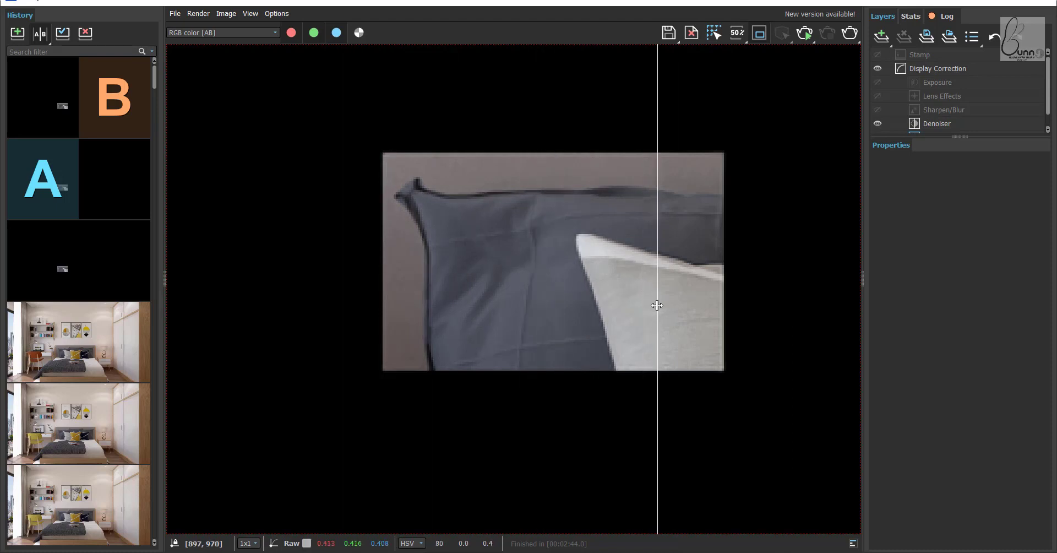